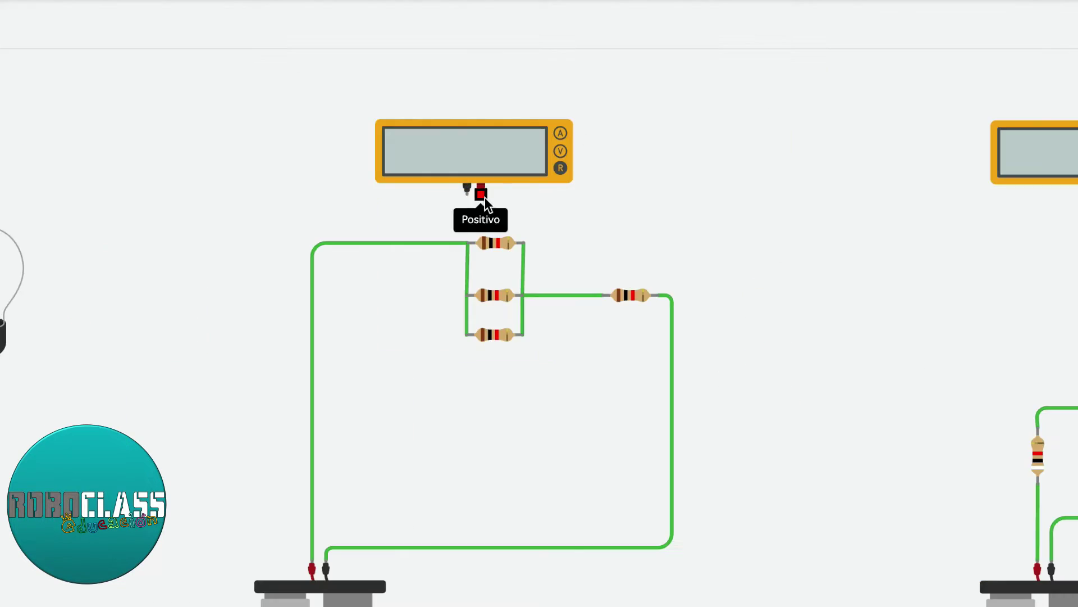
- Wire the resistance-mode multimeter across the three parallel resistors and run the simulation to measure them, stopping it when done
click(482, 195)
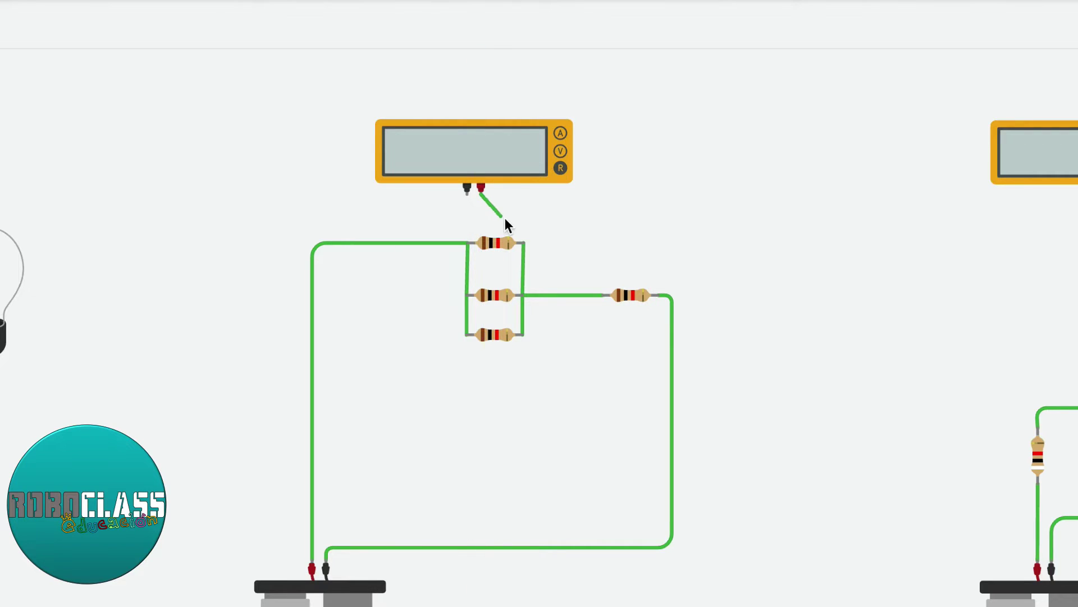
click(523, 243)
click(522, 241)
click(469, 195)
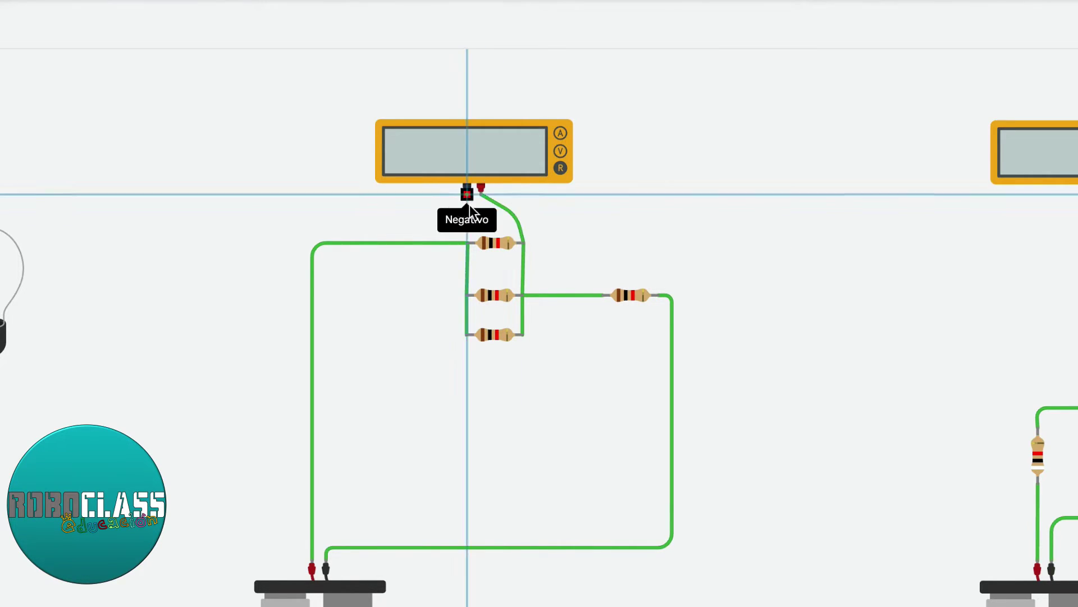
click(468, 243)
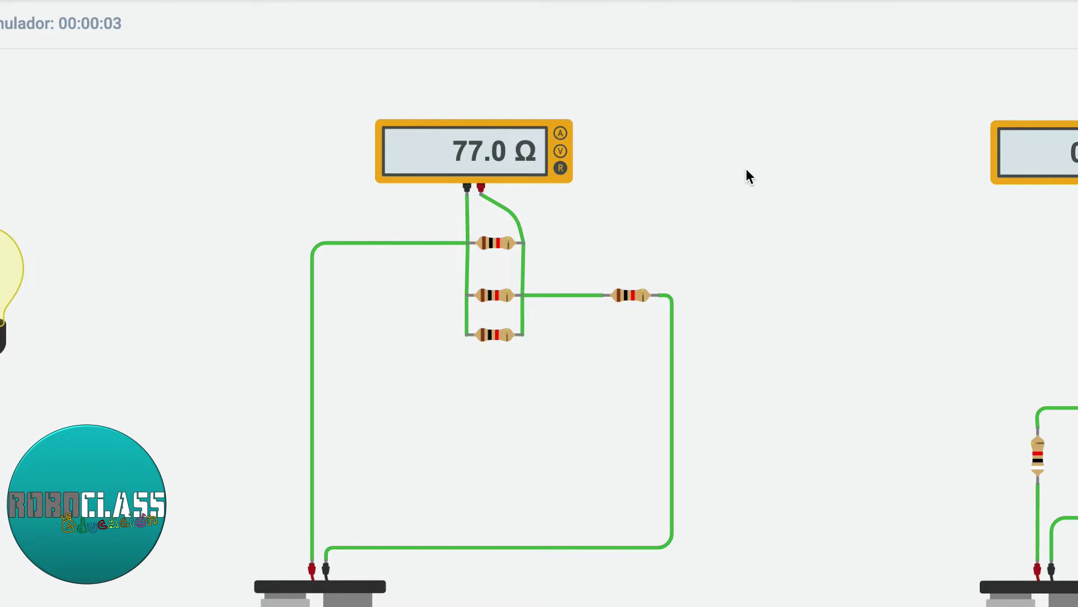
click(1077, 24)
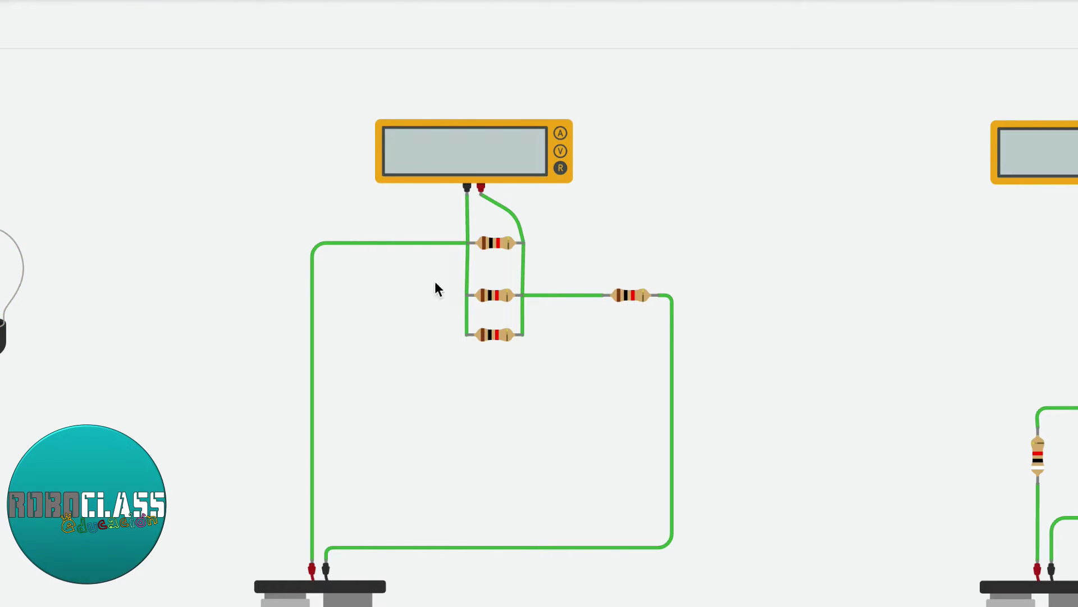
- Delete the two wires connecting the multimeter to the parallel resistors
click(509, 209)
key(Delete)
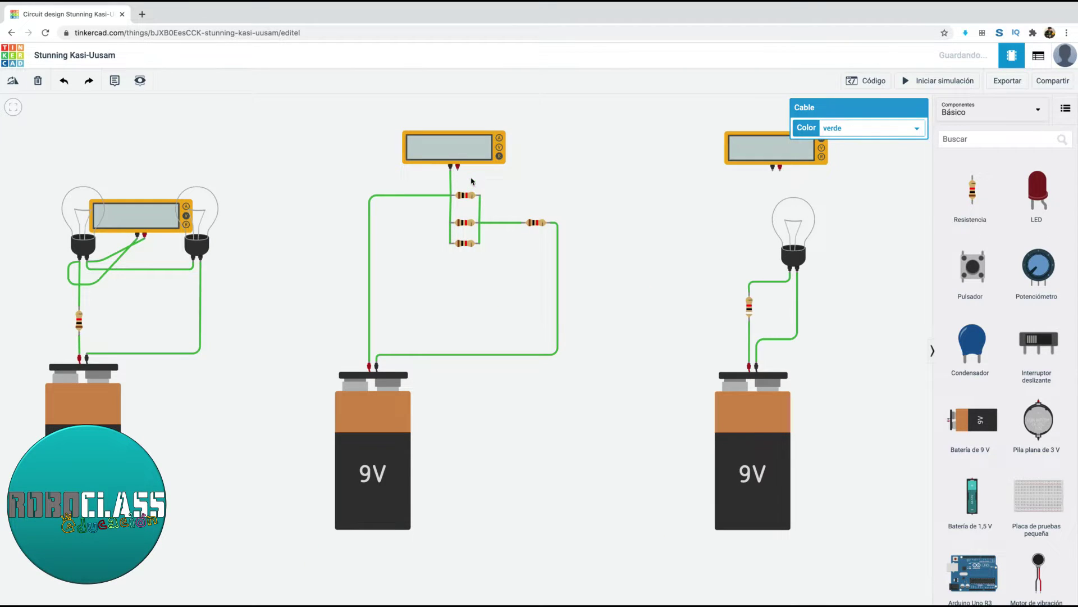
click(451, 186)
key(Delete)
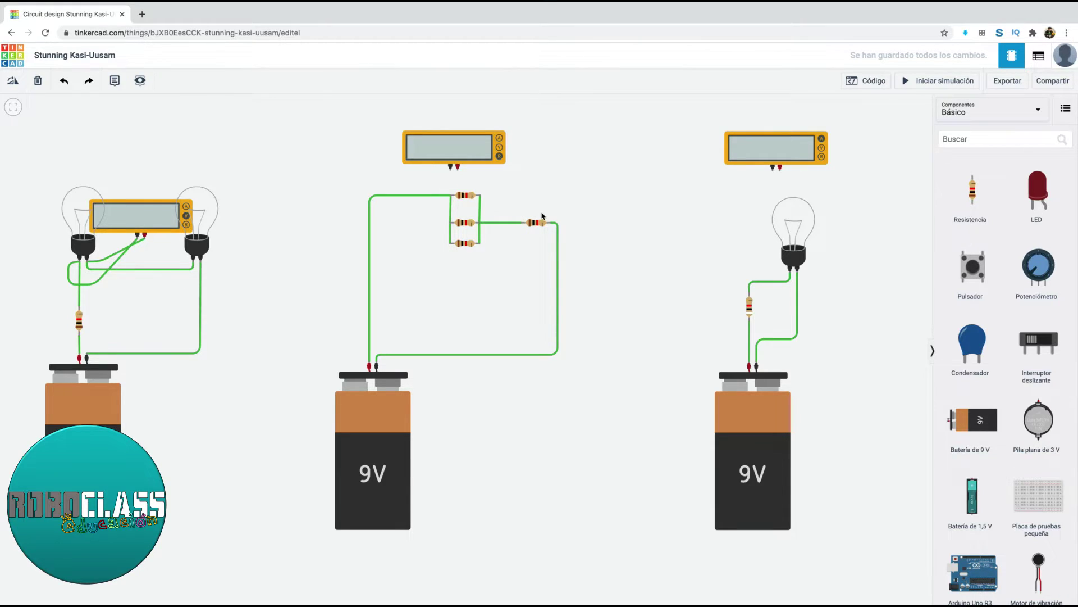
- Wire the multimeter across the series resistor, positive lead on the battery side and negative lead on the side facing the parallel group
click(458, 167)
click(550, 193)
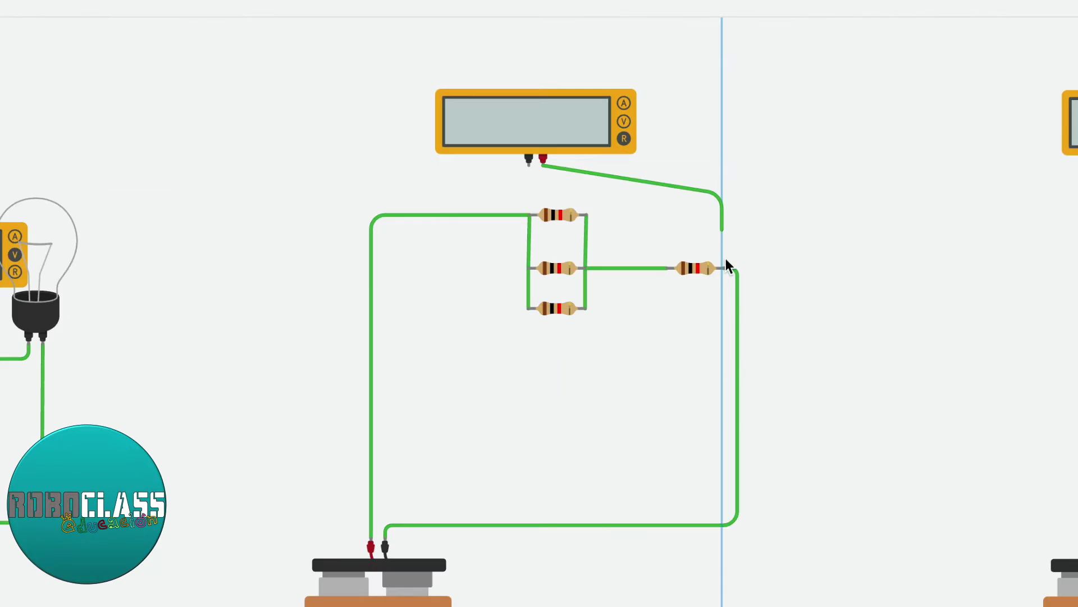
click(545, 223)
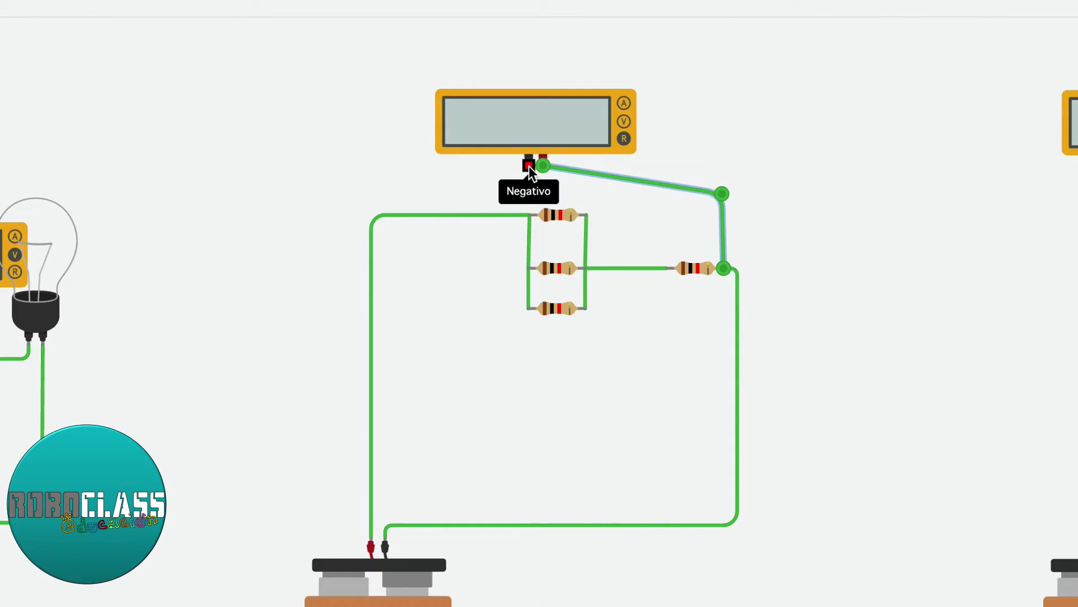
click(528, 166)
click(527, 191)
click(669, 210)
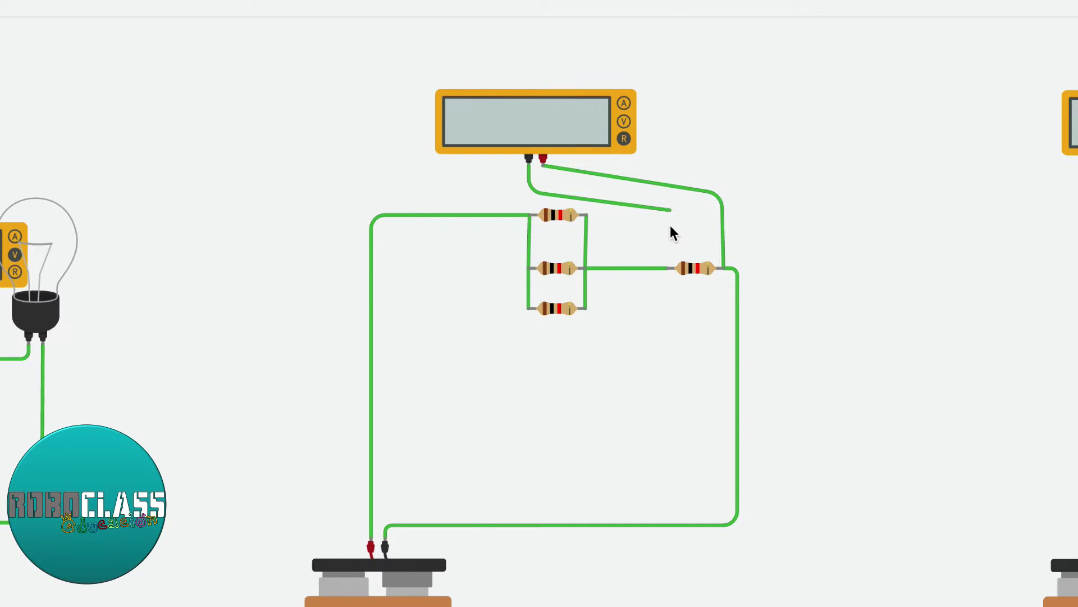
click(667, 268)
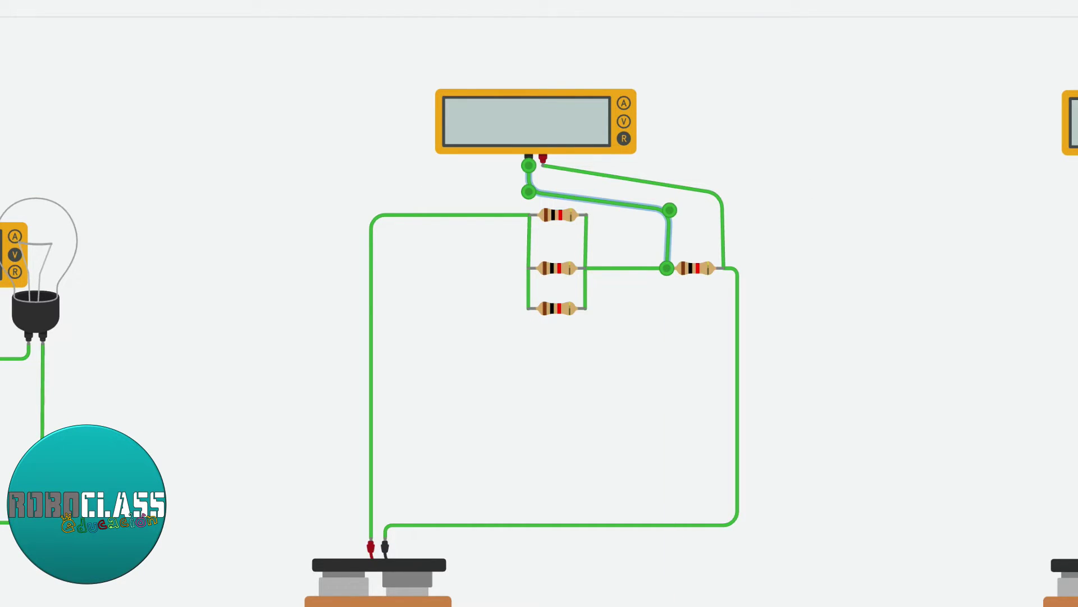
- Run the simulation to read the resistance across the series resistor while it is still in the circuit, and stop it
click(832, 1)
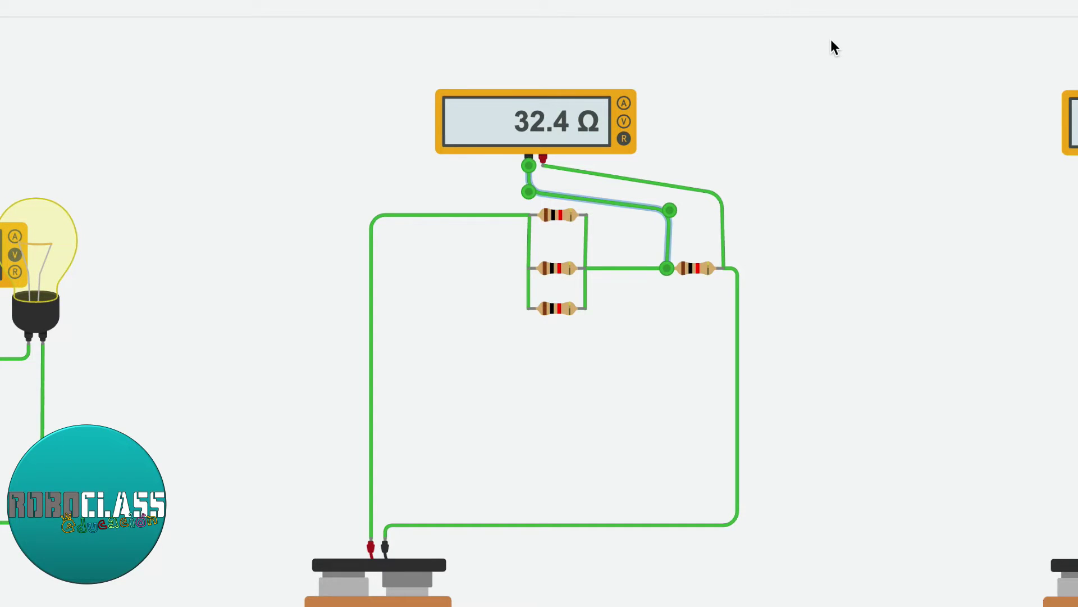
click(830, 68)
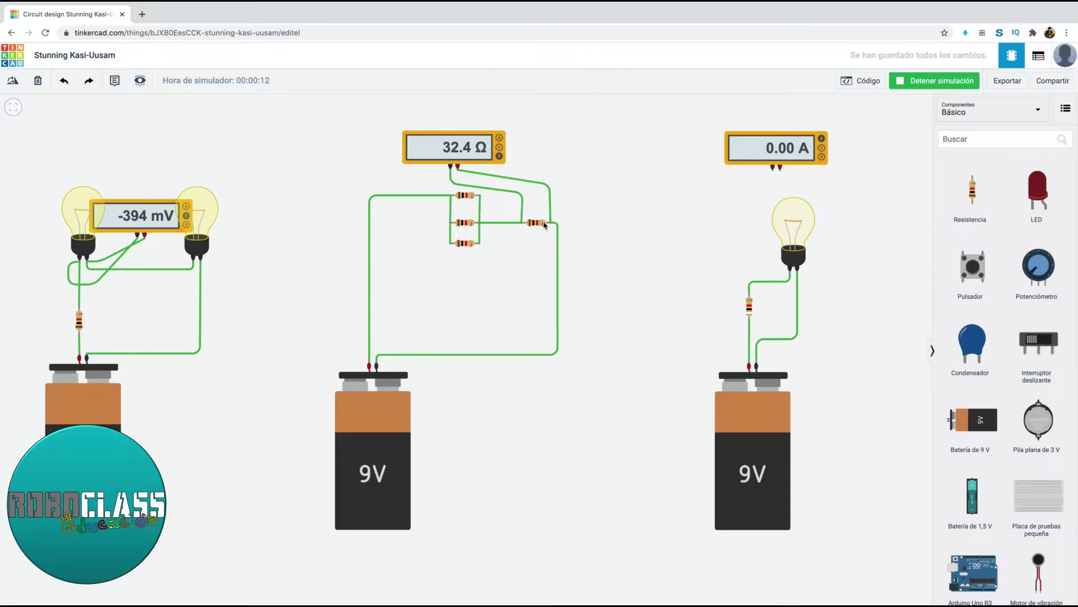
click(919, 82)
- Delete both multimeter wires from the series resistor
click(550, 186)
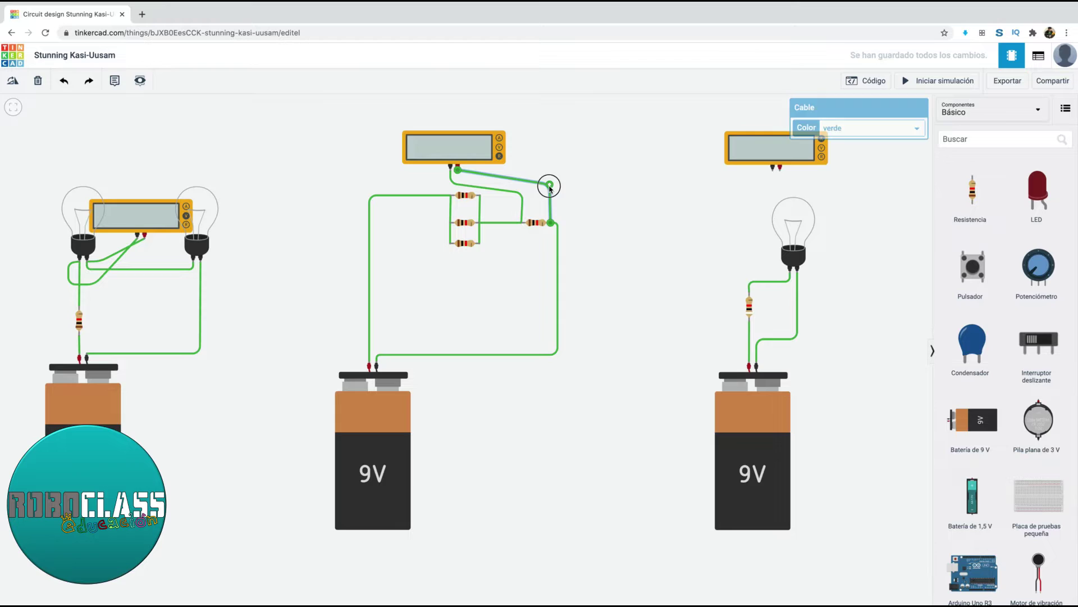
key(Delete)
click(523, 207)
key(Delete)
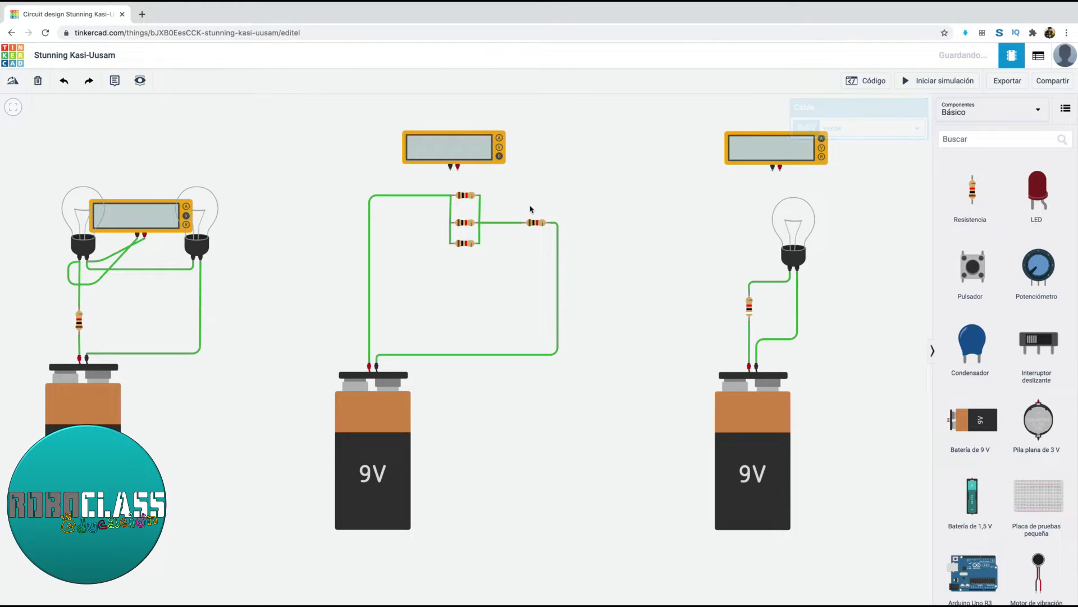
- Place a separate resistor above the resistor circuit and rotate it to lie horizontally
drag(972, 188, 570, 169)
click(63, 82)
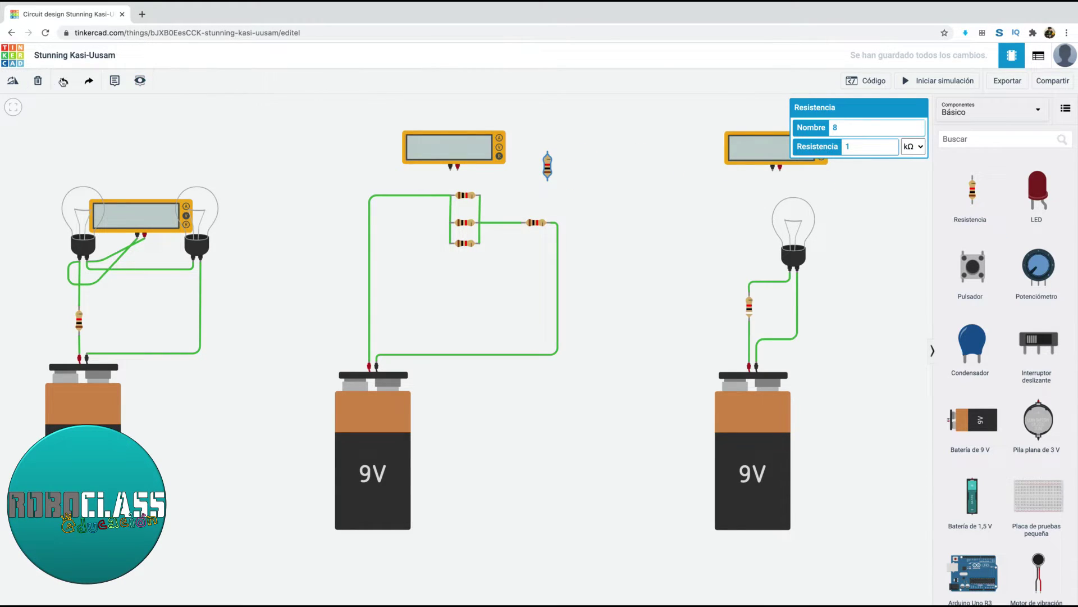
click(13, 80)
- Move the resistance-mode multimeter above the loose resistor and wire its positive and negative leads to the resistor's two terminals
drag(468, 157, 563, 136)
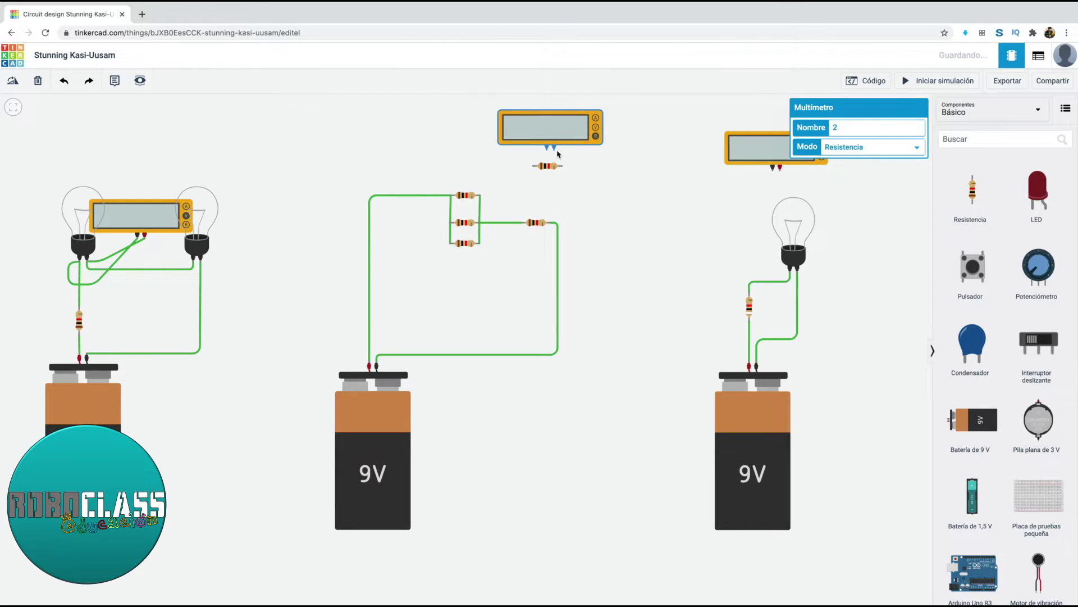
click(554, 148)
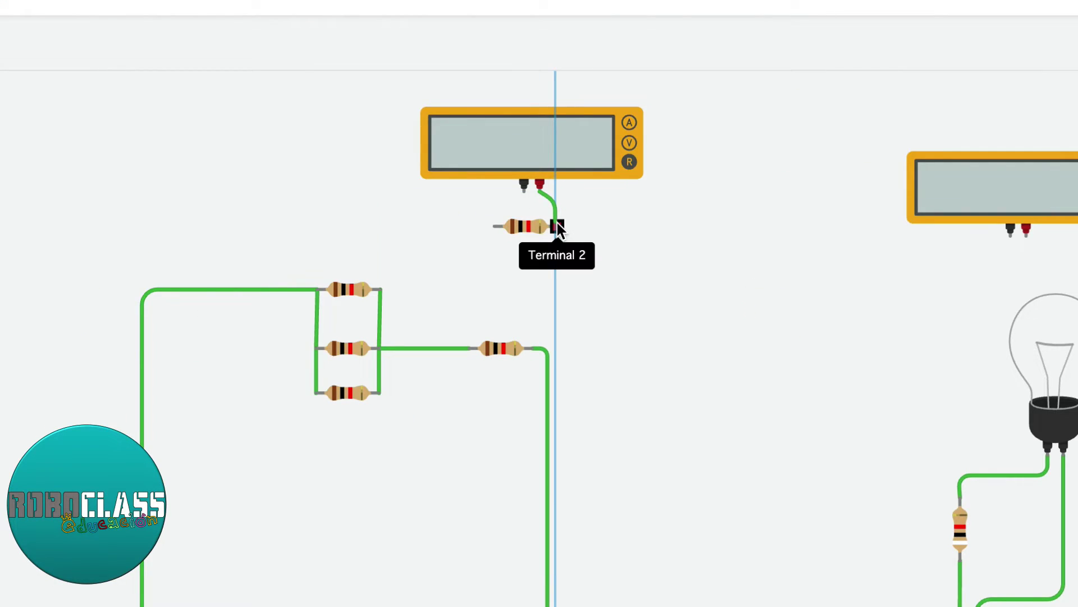
click(557, 228)
click(524, 187)
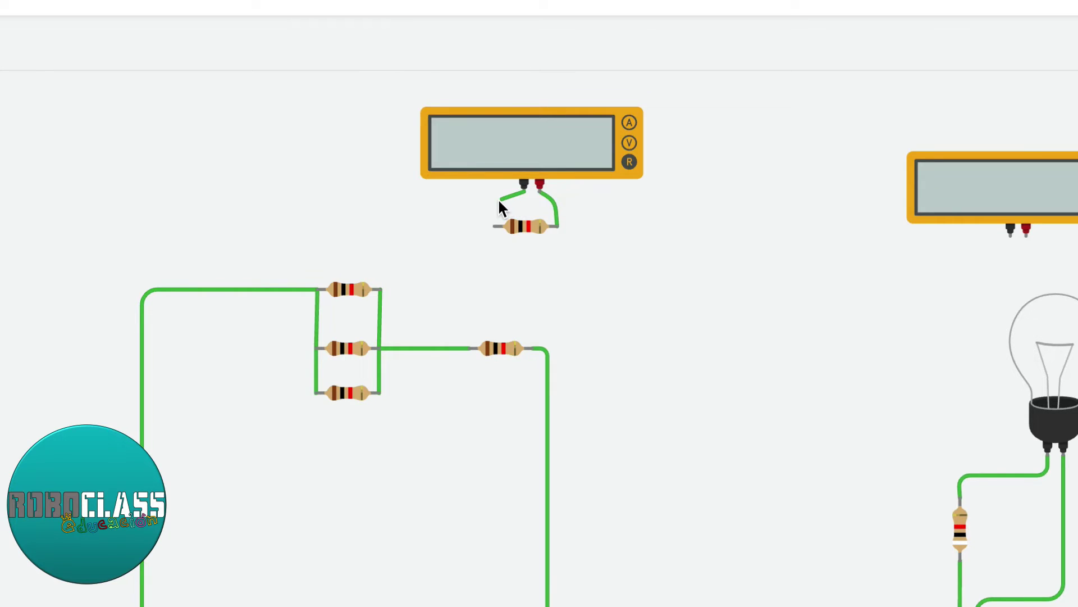
click(494, 226)
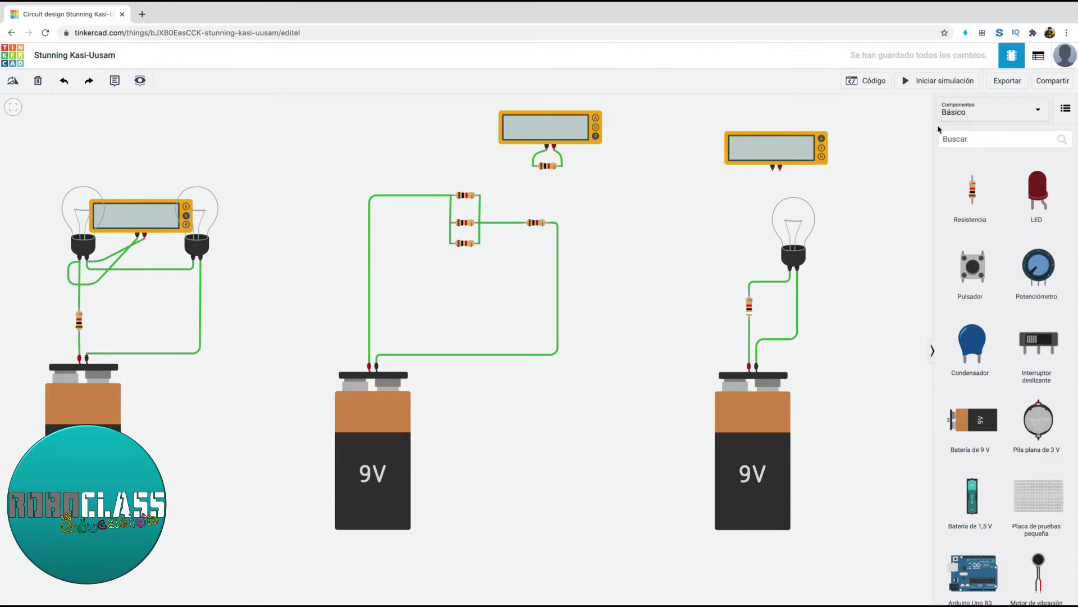
- Run the simulation to measure the isolated resistor's resistance, and stop it
click(961, 82)
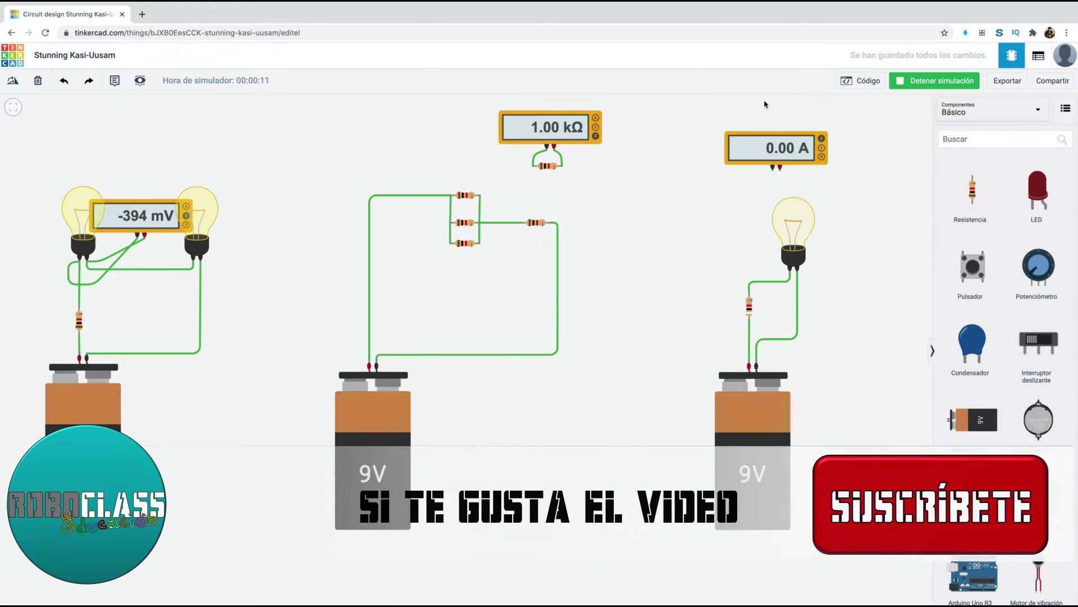
click(933, 81)
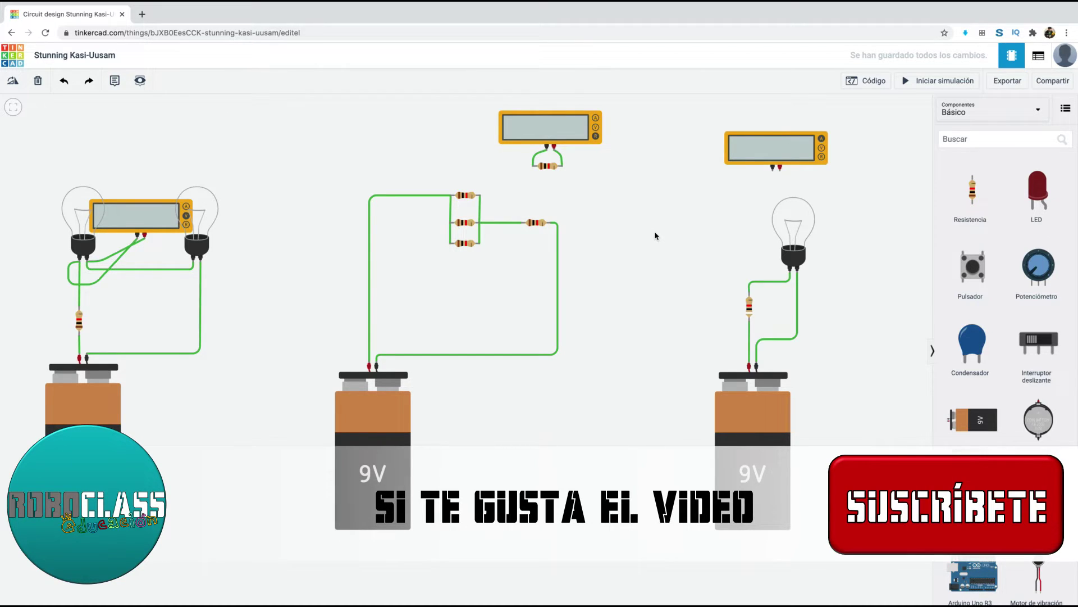
- Move the multimeter set to Amperaje beside the resistor of the single-lamp circuit
drag(655, 236, 590, 232)
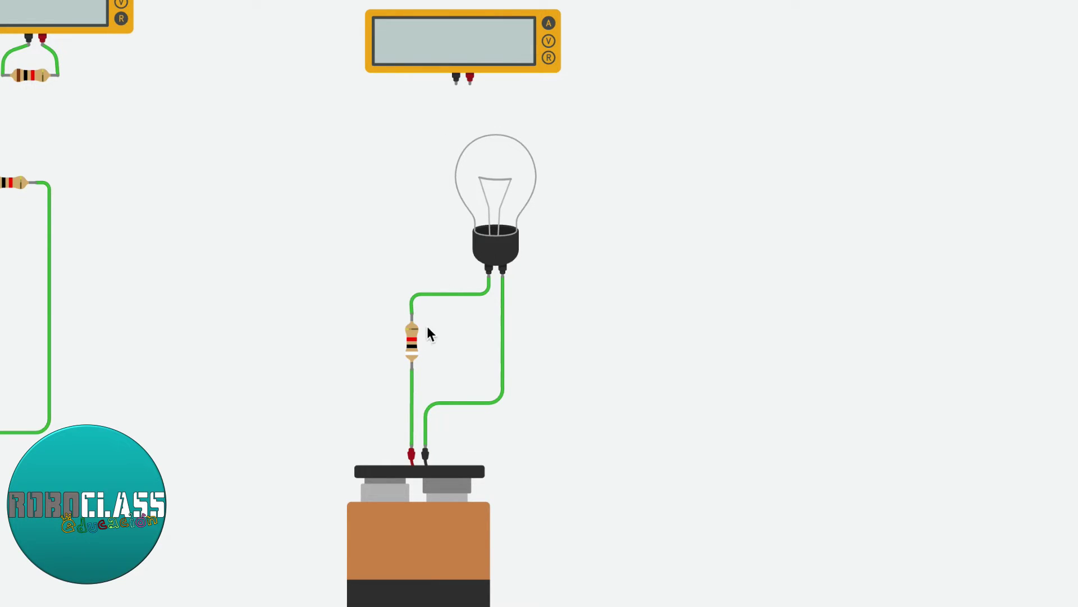
click(413, 345)
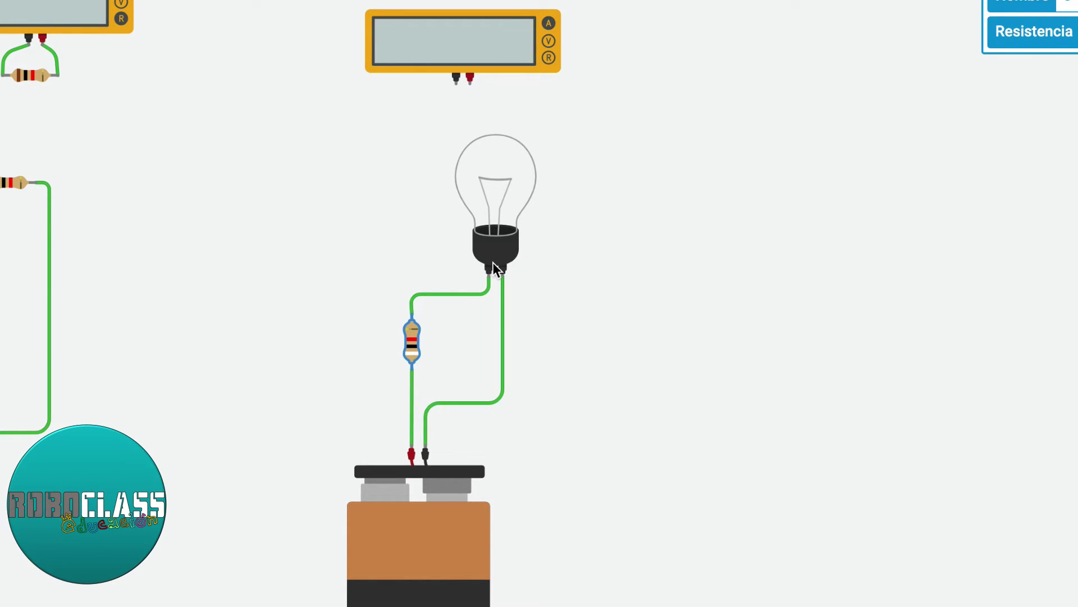
click(588, 354)
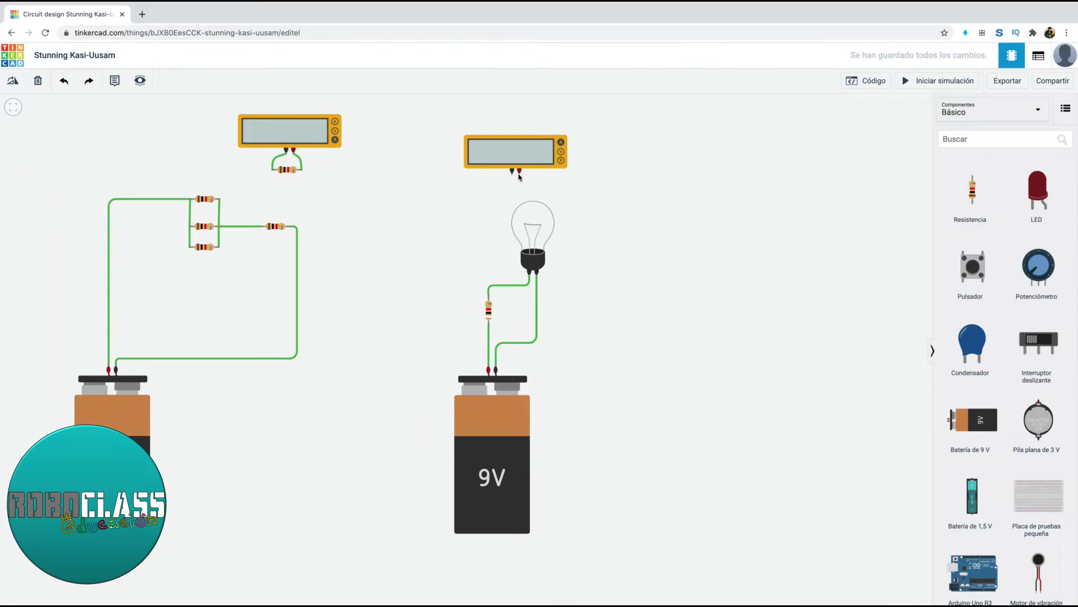
drag(500, 161, 406, 245)
scroll(406, 246, down, 2)
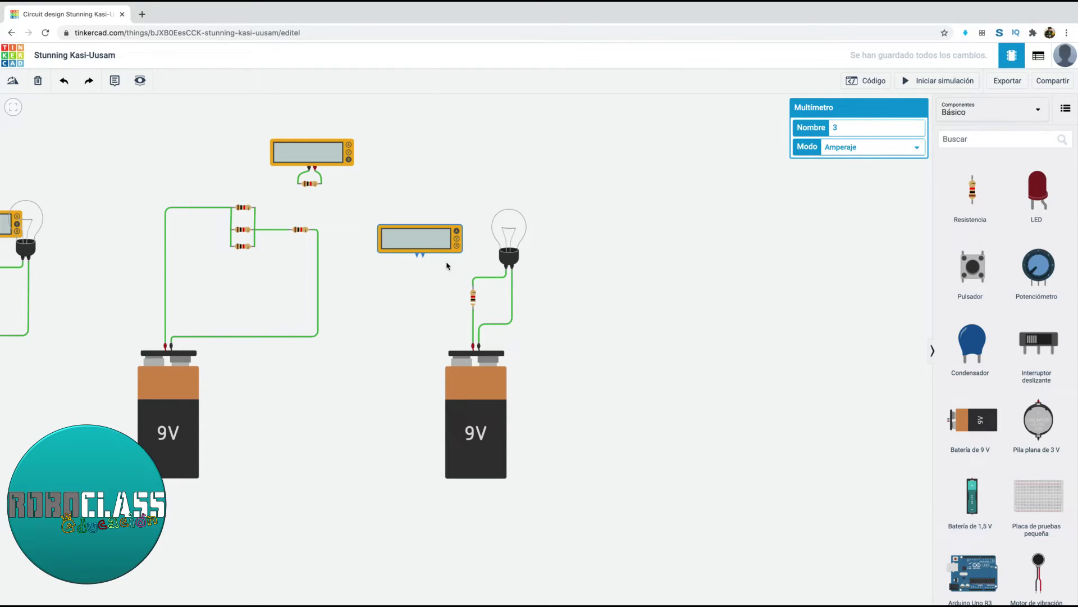
click(437, 264)
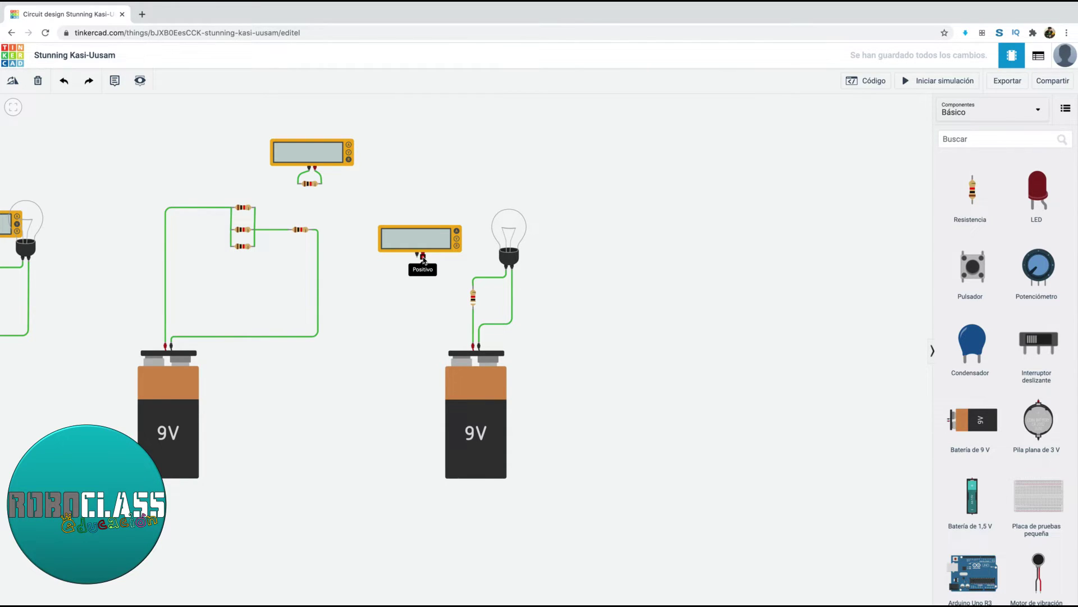
- Wire the ammeter's positive lead to the resistor's lamp-side terminal and its negative lead to the battery-side terminal
click(422, 257)
click(473, 286)
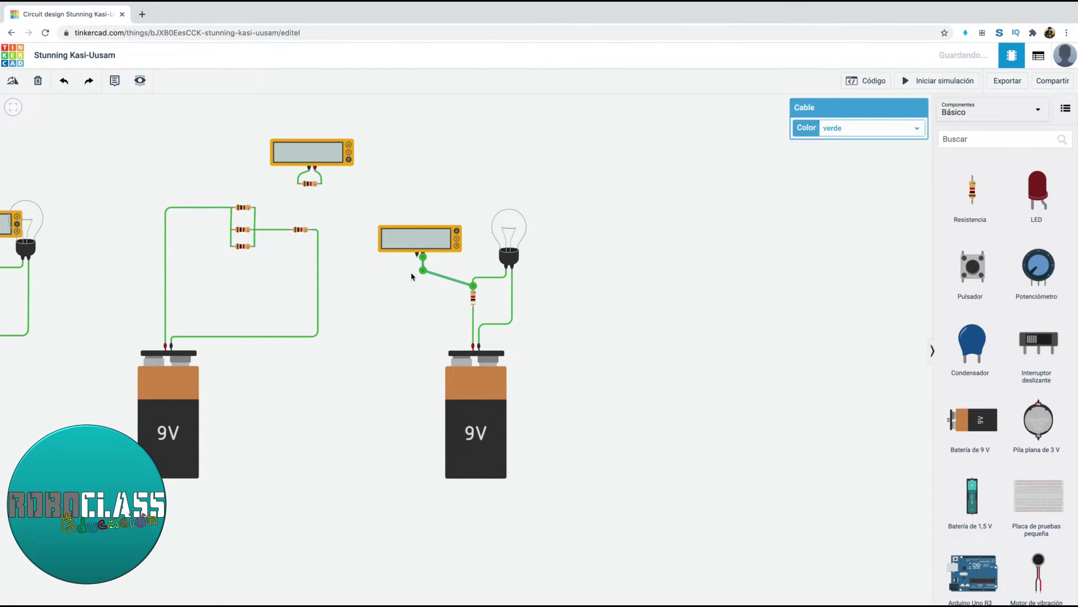
click(417, 255)
click(416, 313)
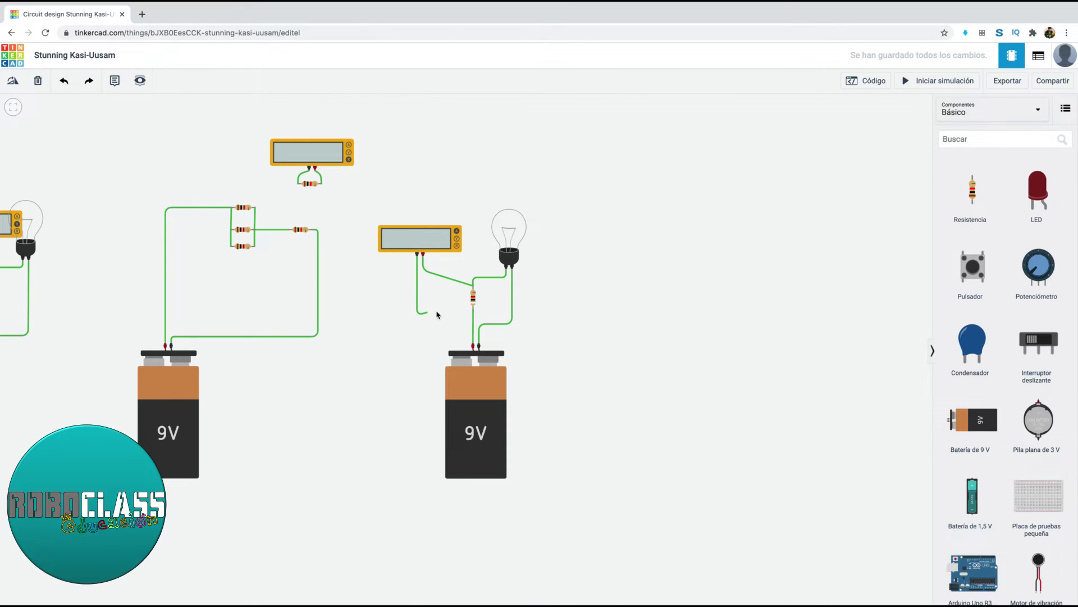
click(473, 310)
- Straighten both ammeter wires by moving their bend points so the segments run vertically and horizontally
drag(416, 313, 419, 310)
click(428, 283)
drag(426, 272, 417, 310)
click(427, 310)
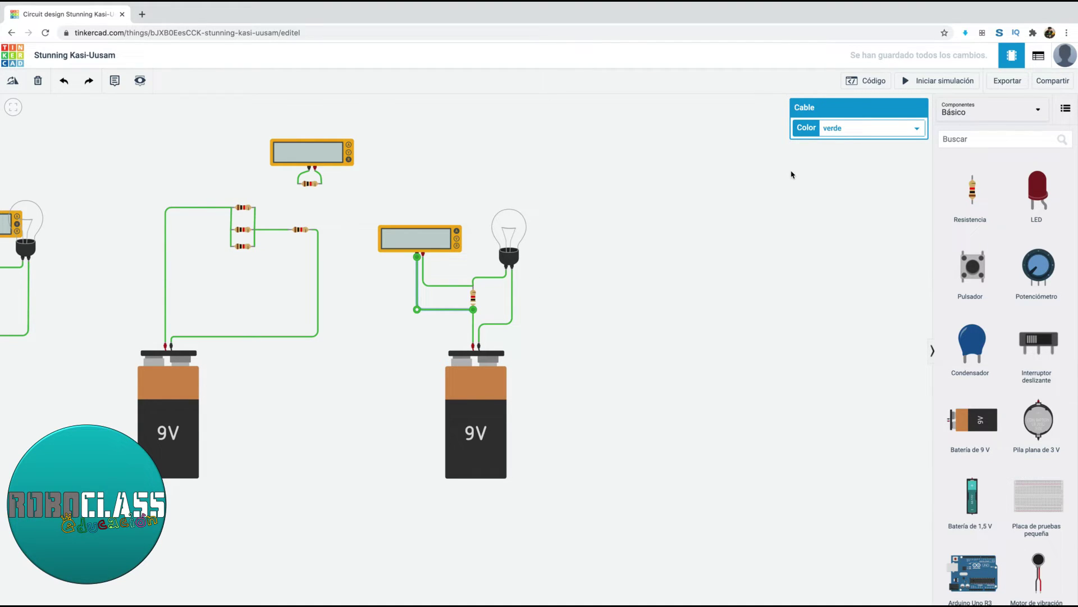
click(683, 267)
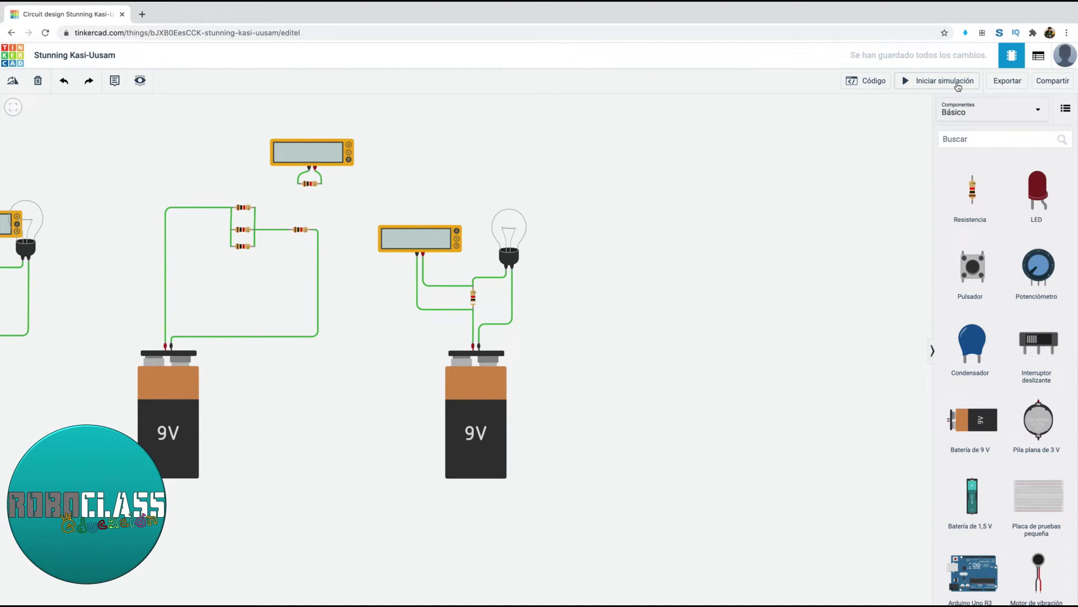
- Run the simulation to read the current with the ammeter connected across the lamp circuit's resistor, and stop it
click(958, 84)
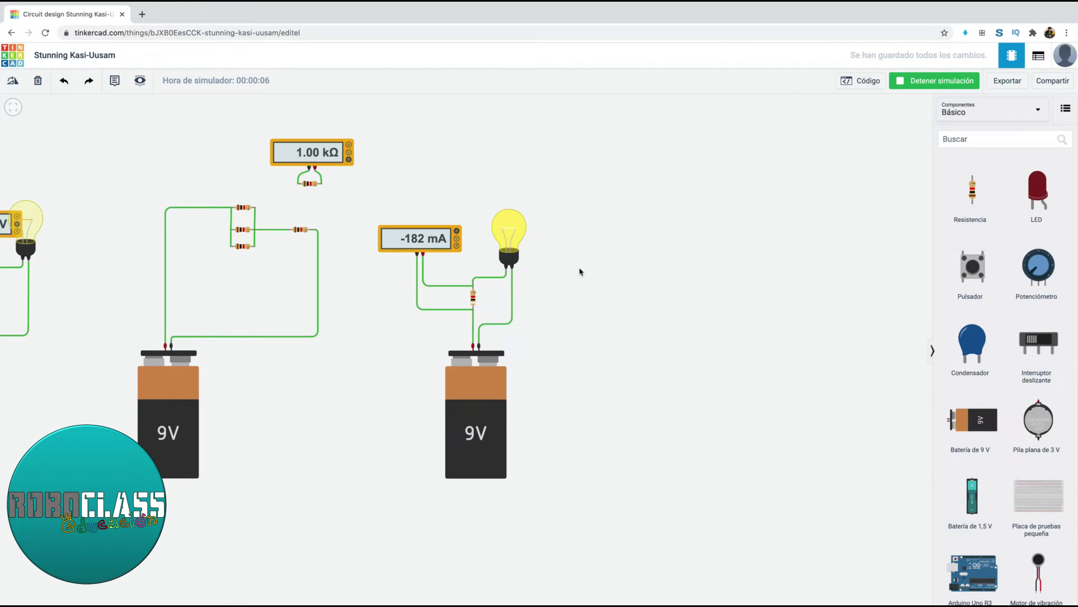
click(929, 82)
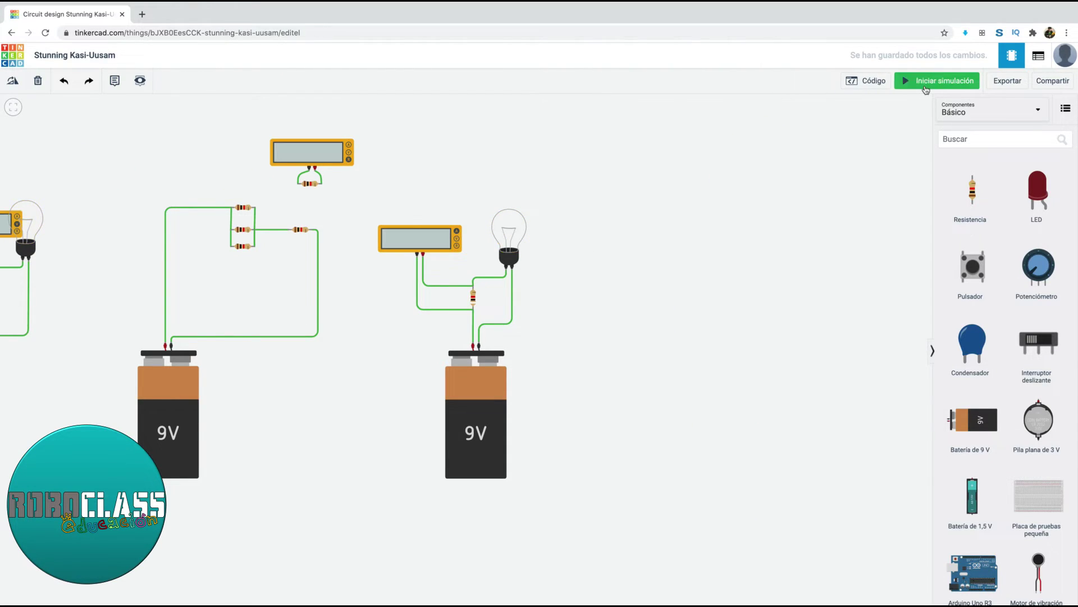